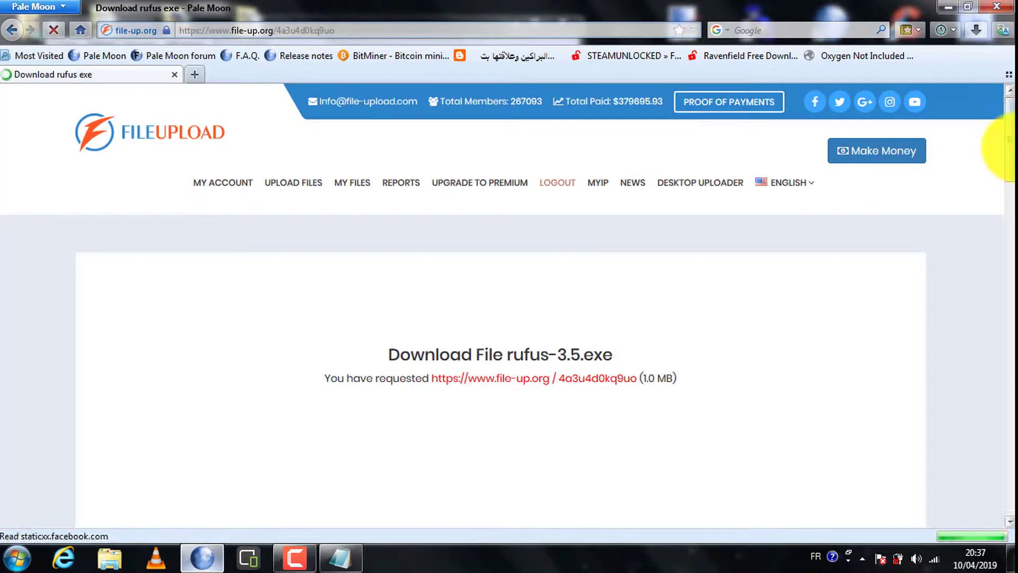
Step: Request the free download of rufus-3.5.exe and complete the reCAPTCHA check
left_click_drag(1010, 142, 1009, 230)
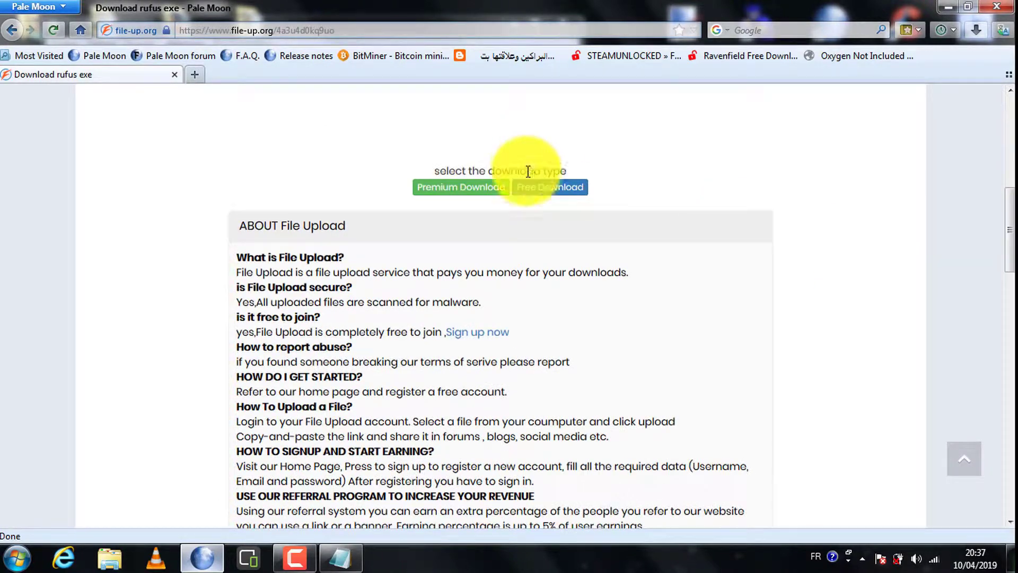
left_click(529, 186)
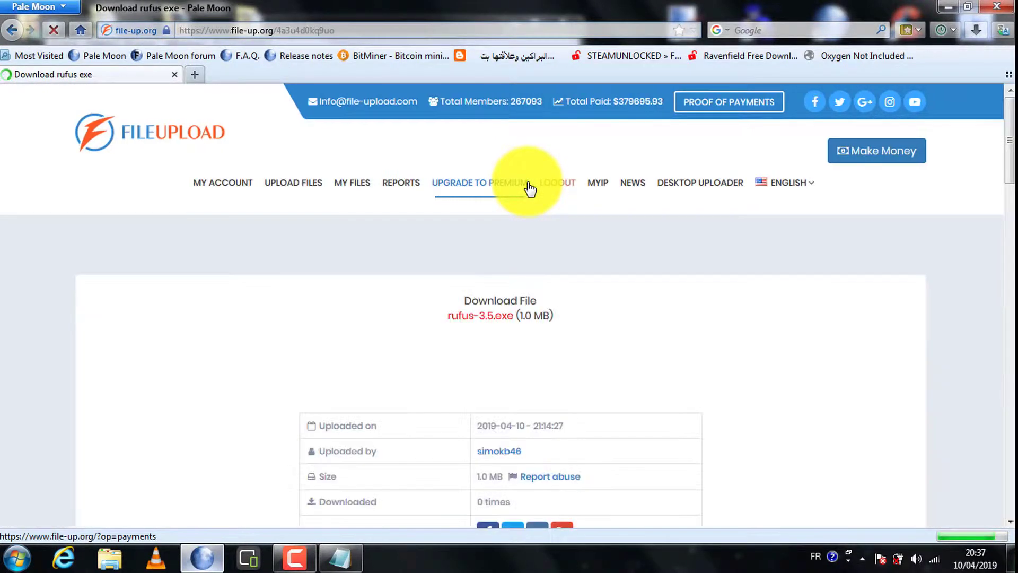
left_click_drag(1010, 139, 1008, 283)
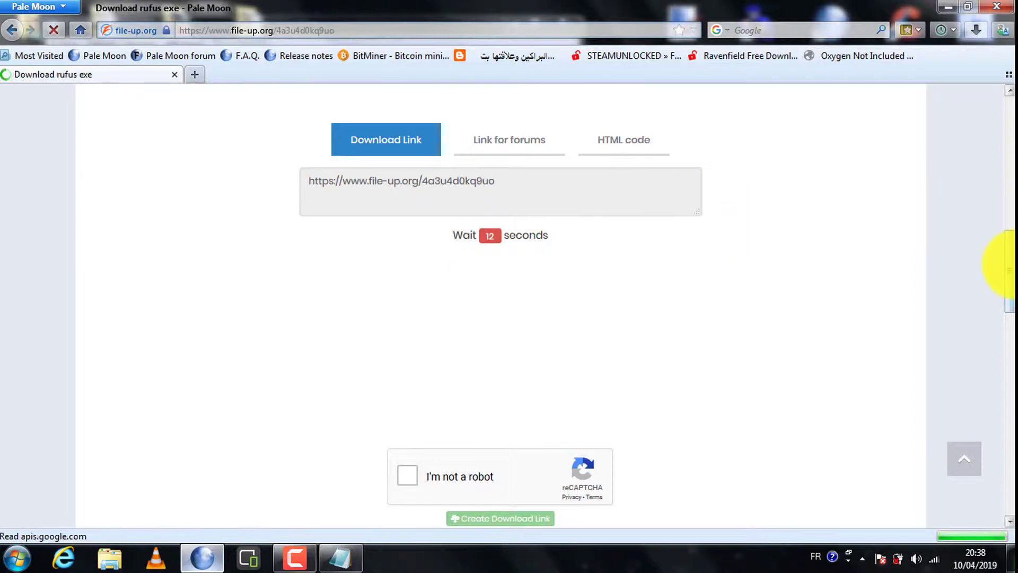
scroll(1005, 287, "down", 2)
scroll(1008, 286, "down", 2)
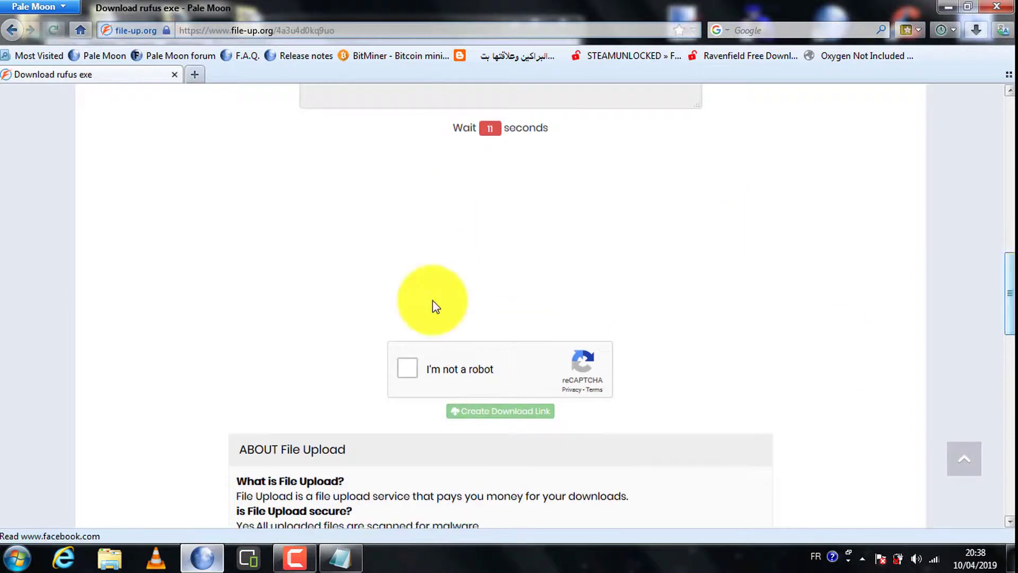
left_click(408, 368)
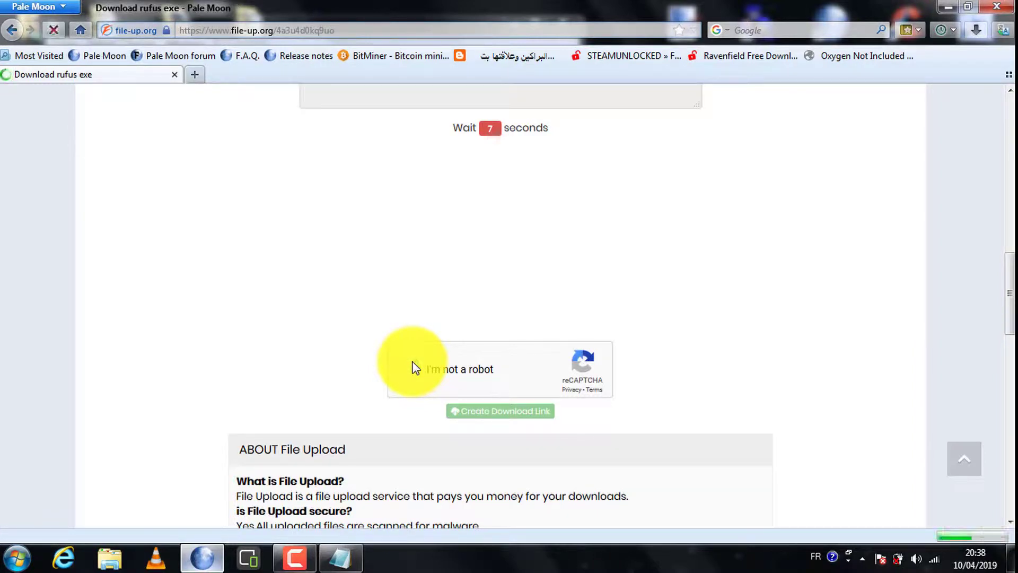
Step: Create the download link for rufus-3.5.exe and close the ad tab that opens
left_click_drag(1013, 297, 1013, 282)
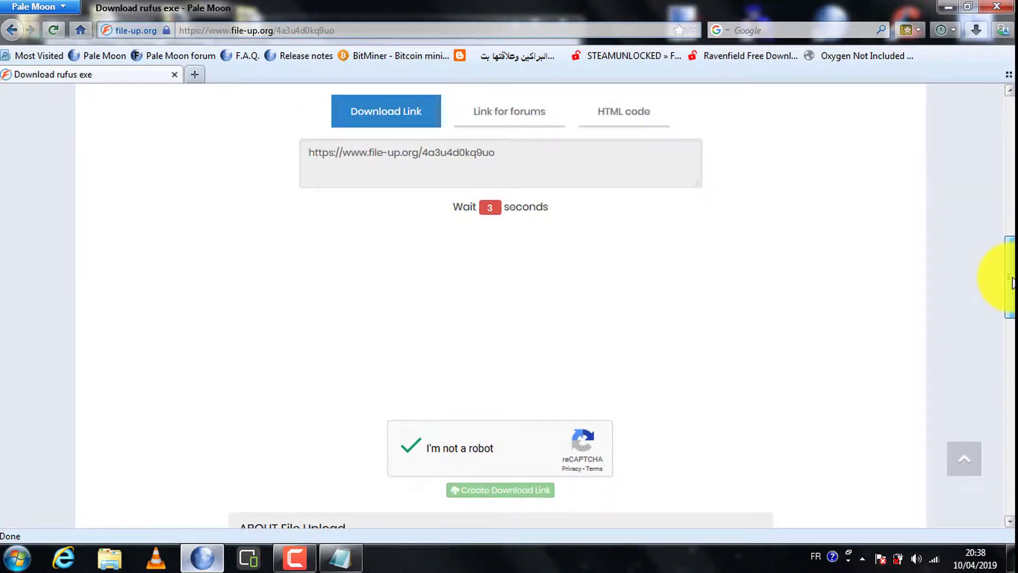
left_click_drag(1013, 281, 1013, 292)
left_click(485, 439)
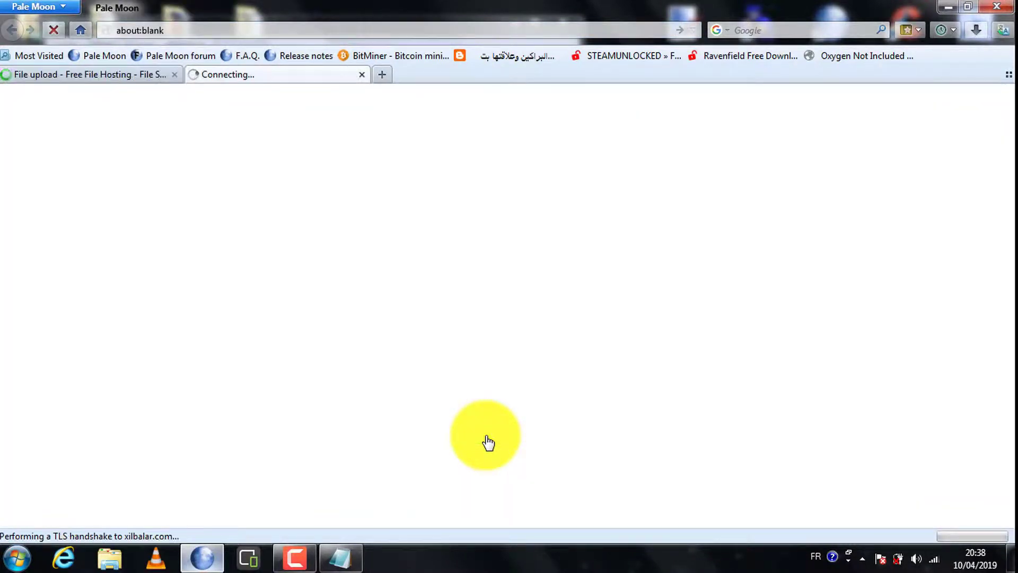
left_click(362, 75)
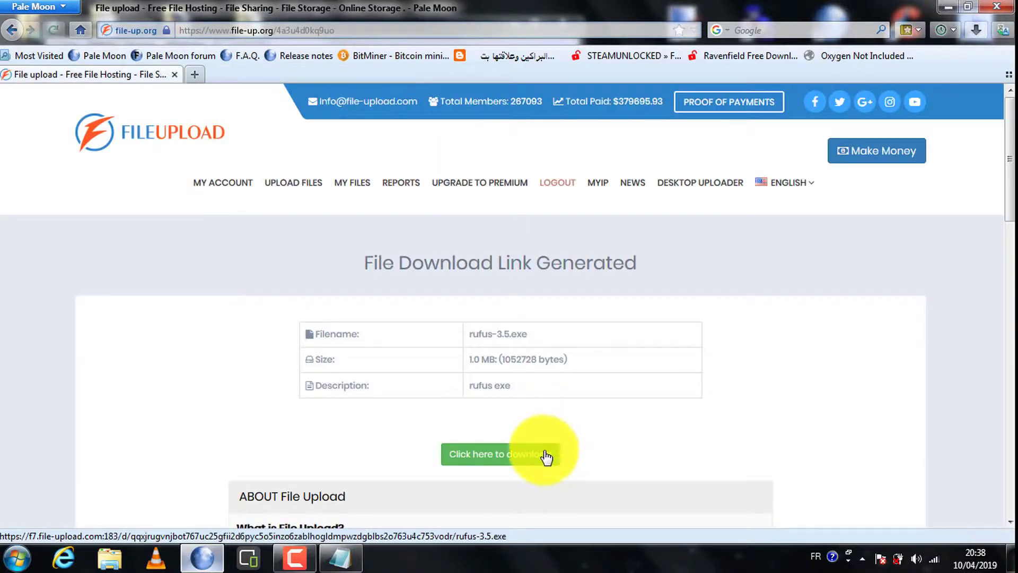
Step: Request rufus-3.5.exe from the generated link, closing the ad tab, and decline saving the file
left_click(529, 465)
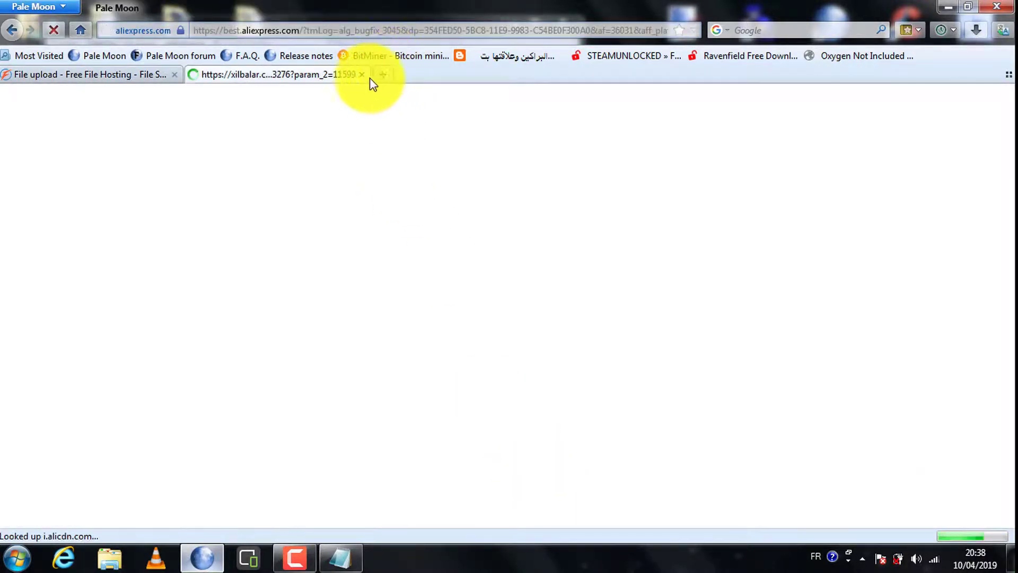
left_click(362, 75)
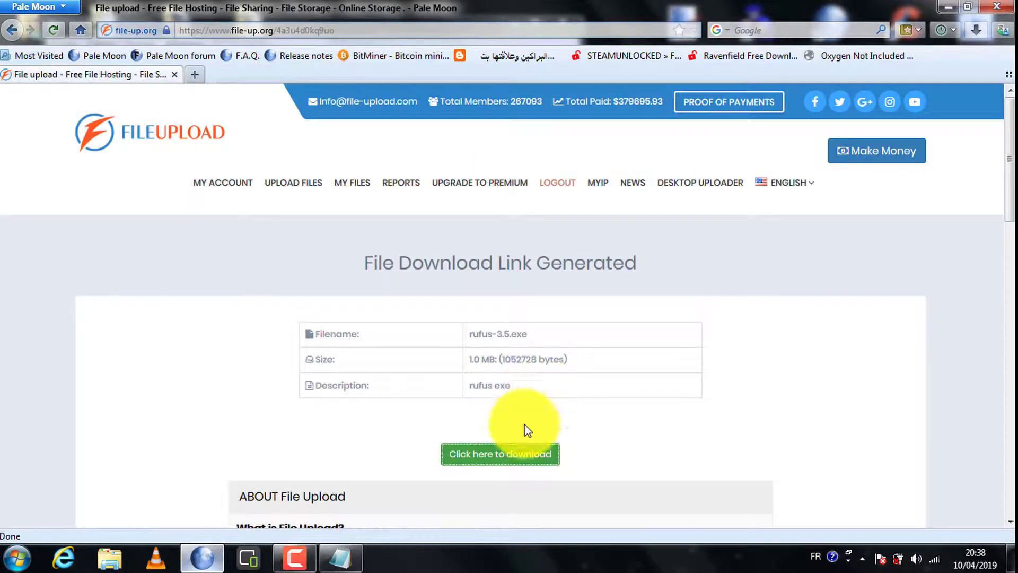
left_click(518, 455)
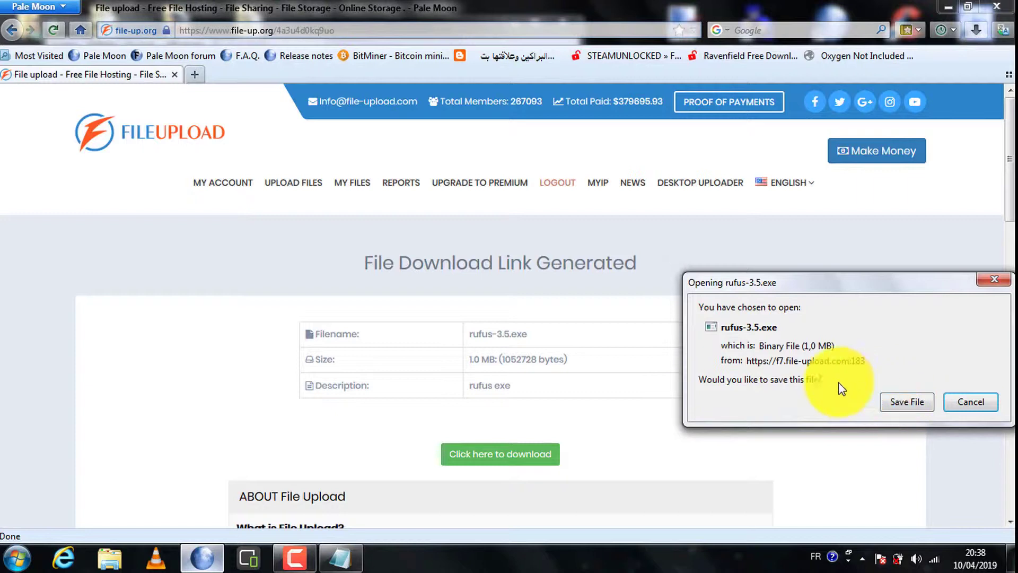
left_click(961, 400)
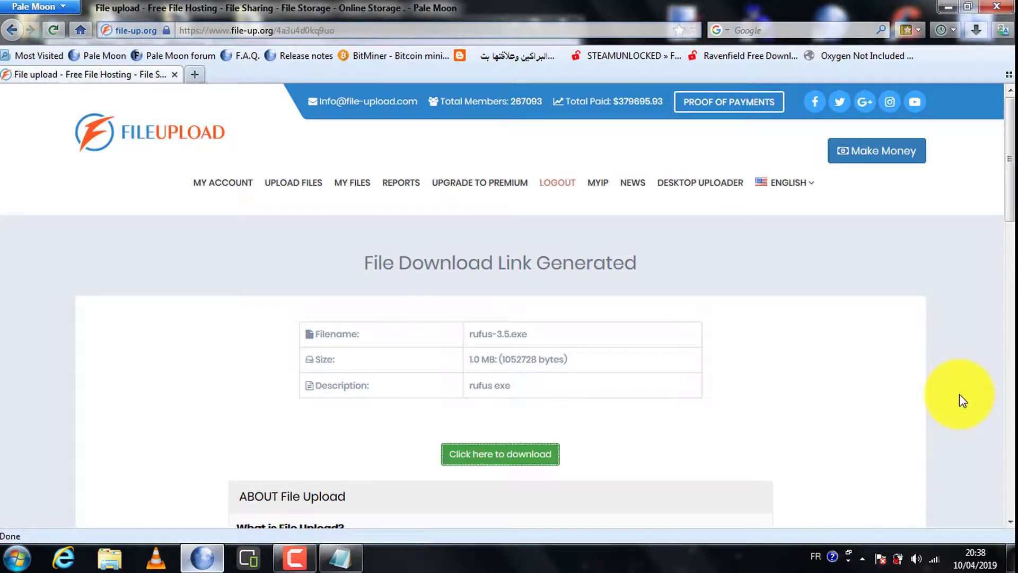
Step: Close the browser and the open text note, and arrange the wifislax64 ISO above rufus-3.5.exe on the desktop, with wifislax.txt below Footage
left_click(986, 13)
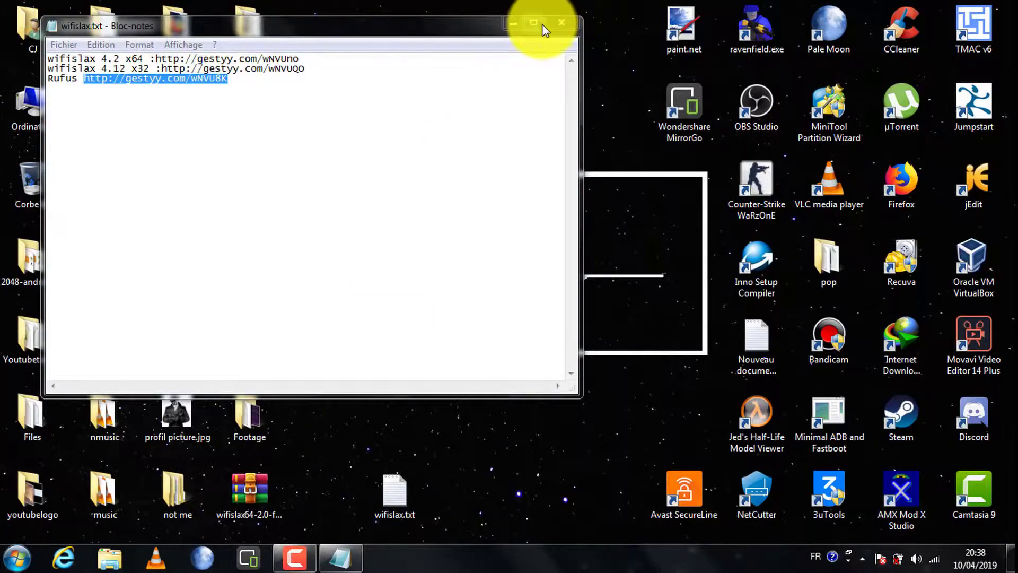
left_click(553, 25)
left_click_drag(256, 498, 466, 114)
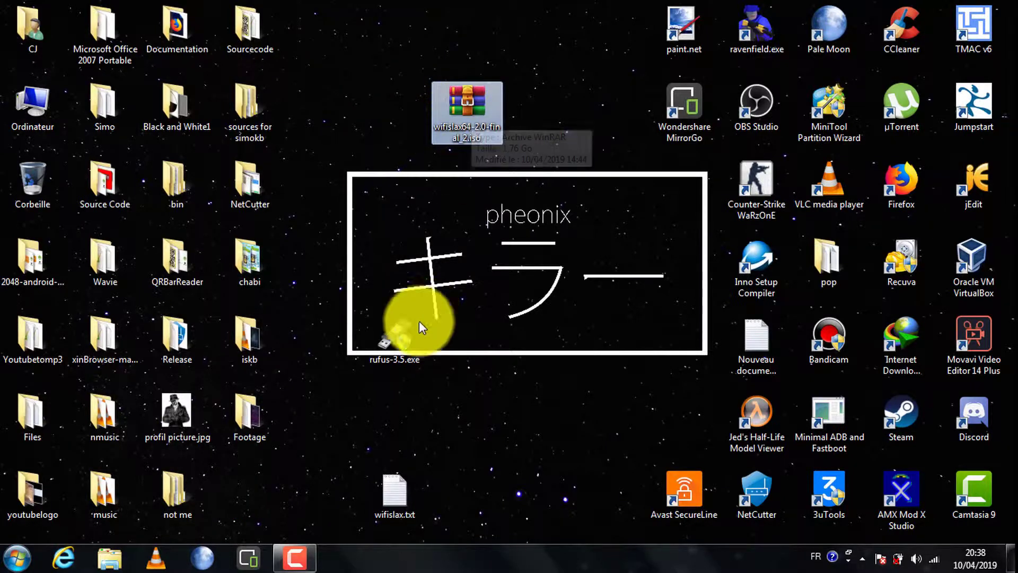
left_click(401, 342)
left_click_drag(399, 337, 469, 167)
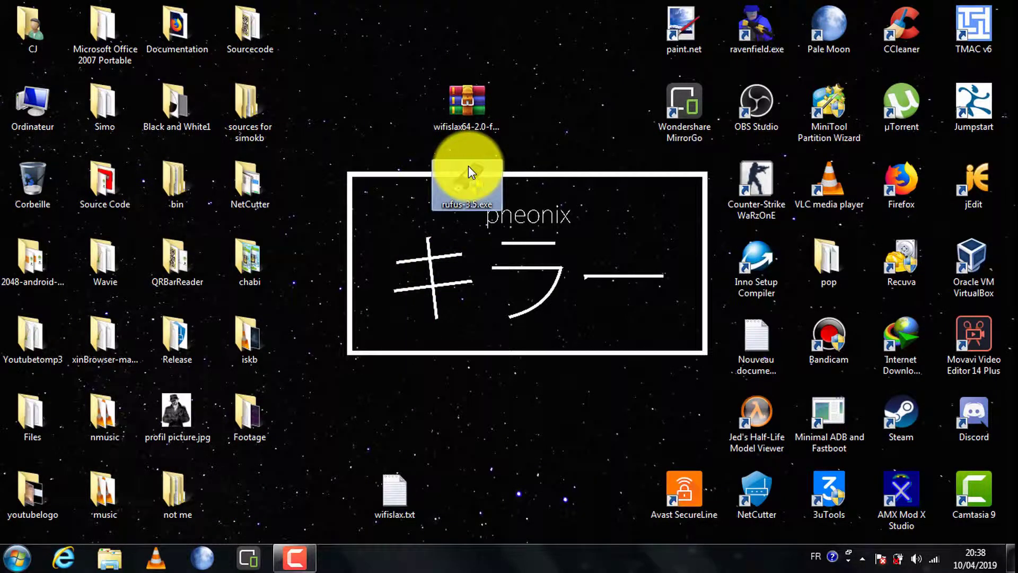
mouse_move(469, 167)
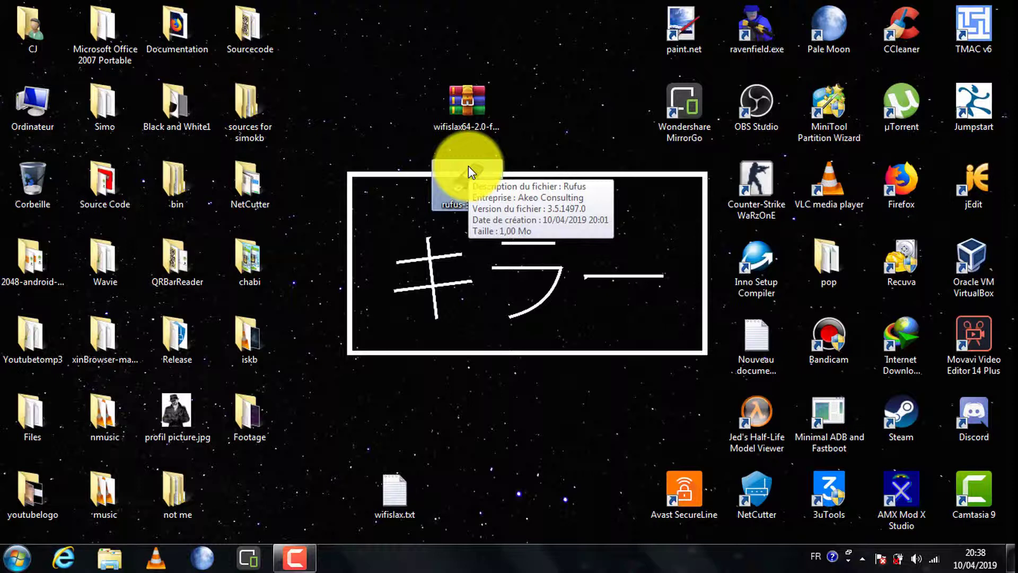
left_click_drag(395, 485, 270, 477)
mouse_move(270, 477)
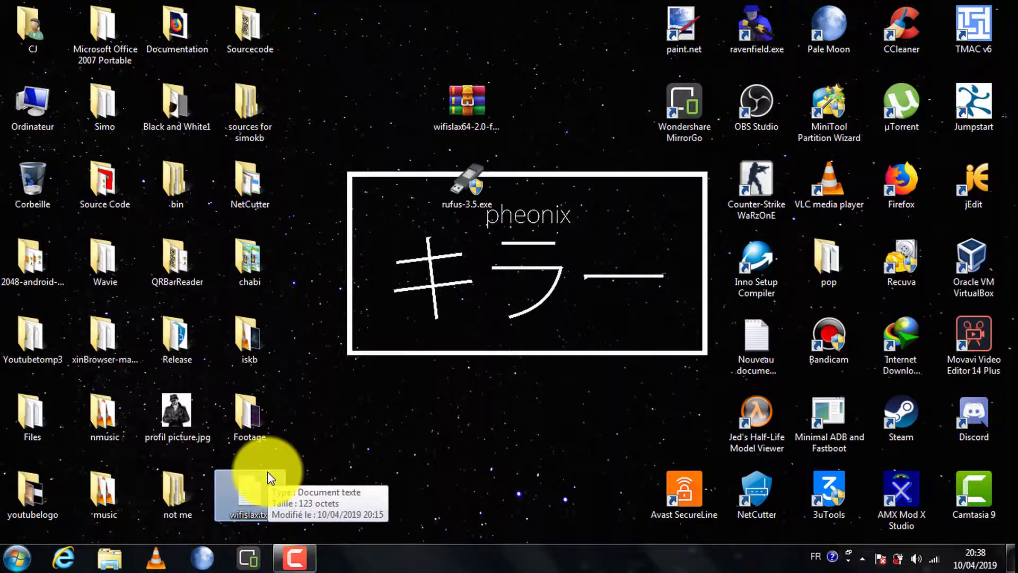
Step: Check the removable USB drive (S:) in the computer's drive list, and close the open windows
double_click(31, 123)
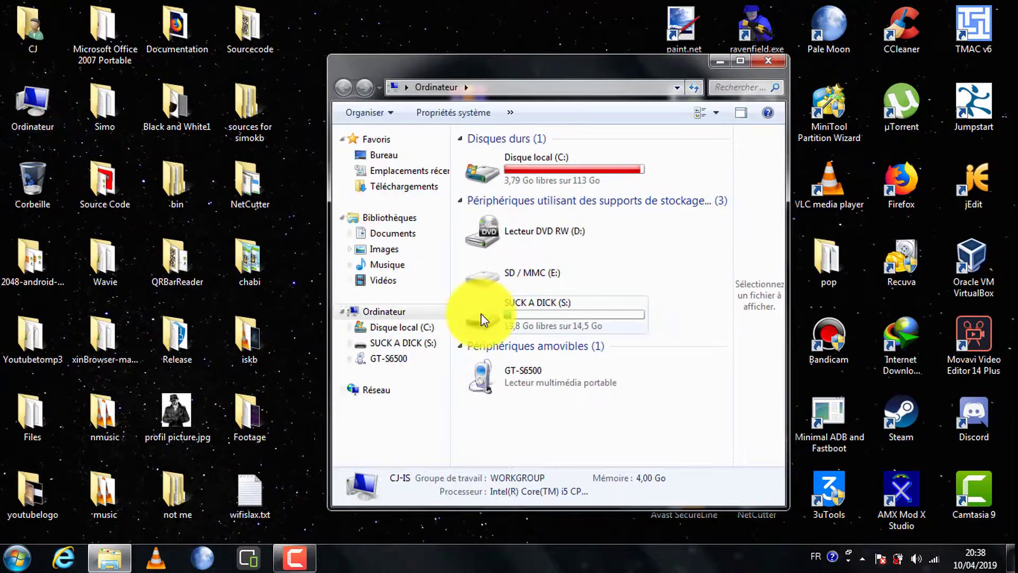
left_click(485, 312)
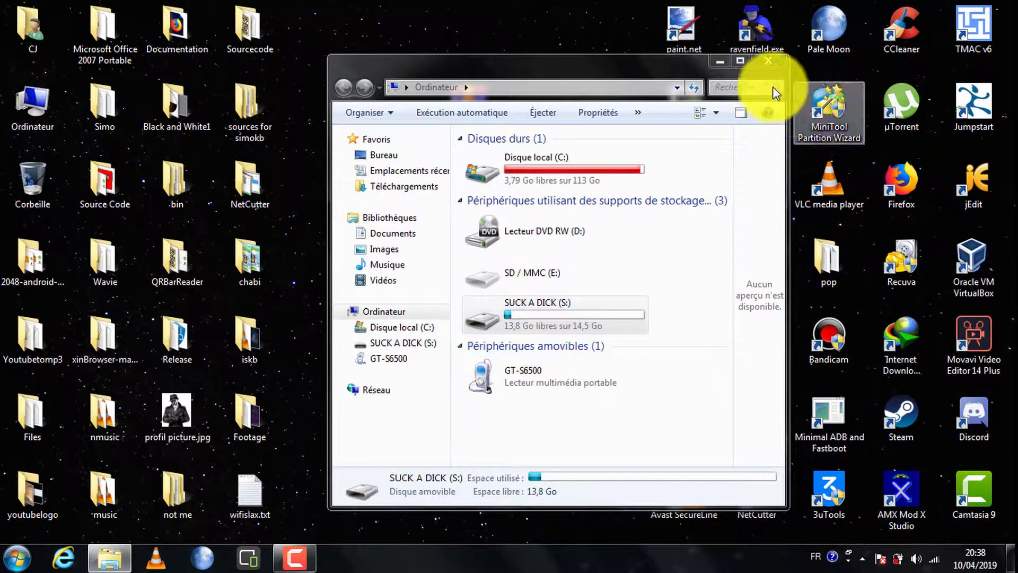
left_click(770, 64)
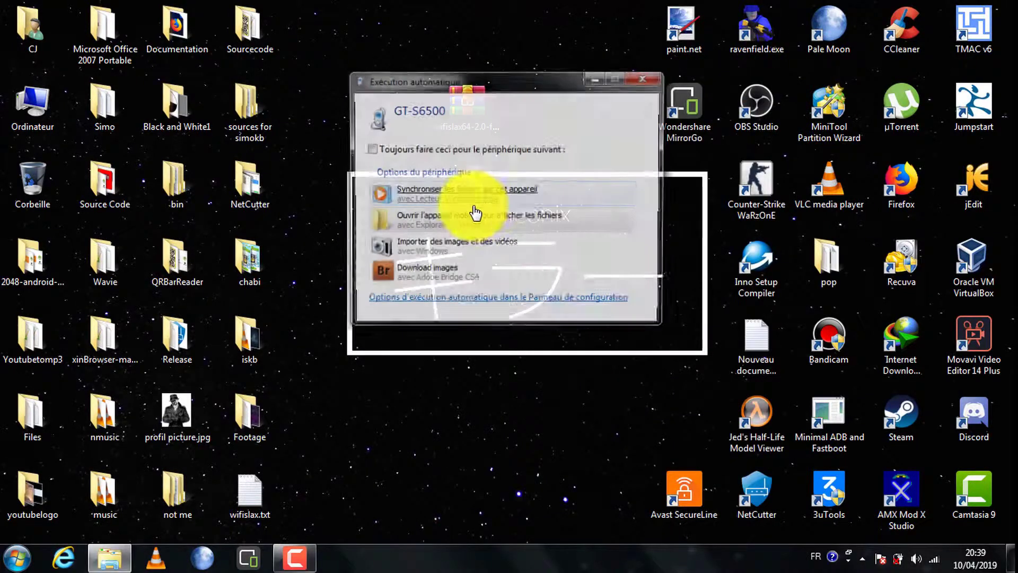
left_click(655, 81)
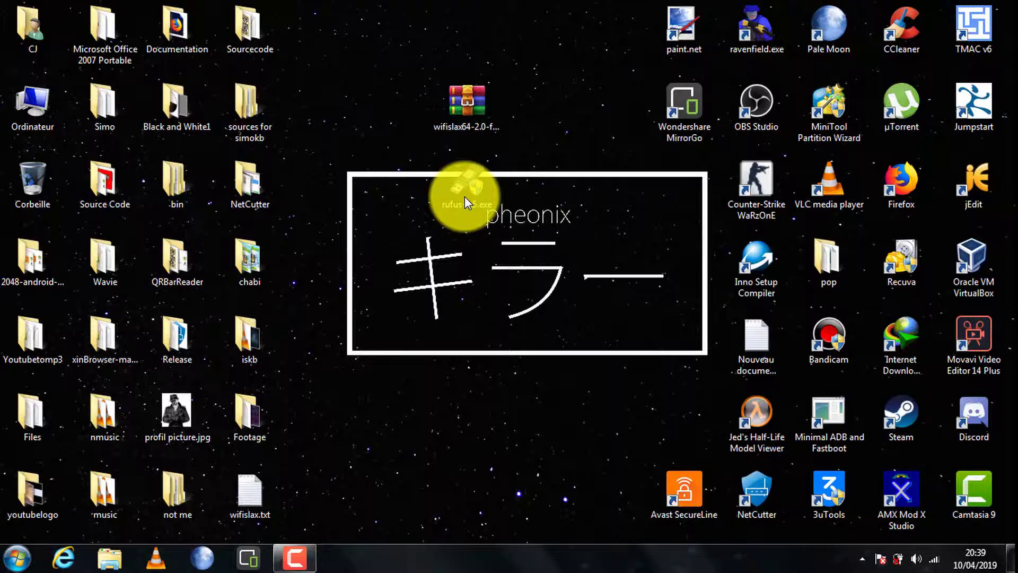
Step: Launch Rufus and load wifislax64-2.0-final_2.iso from the desktop as the boot image
double_click(465, 197)
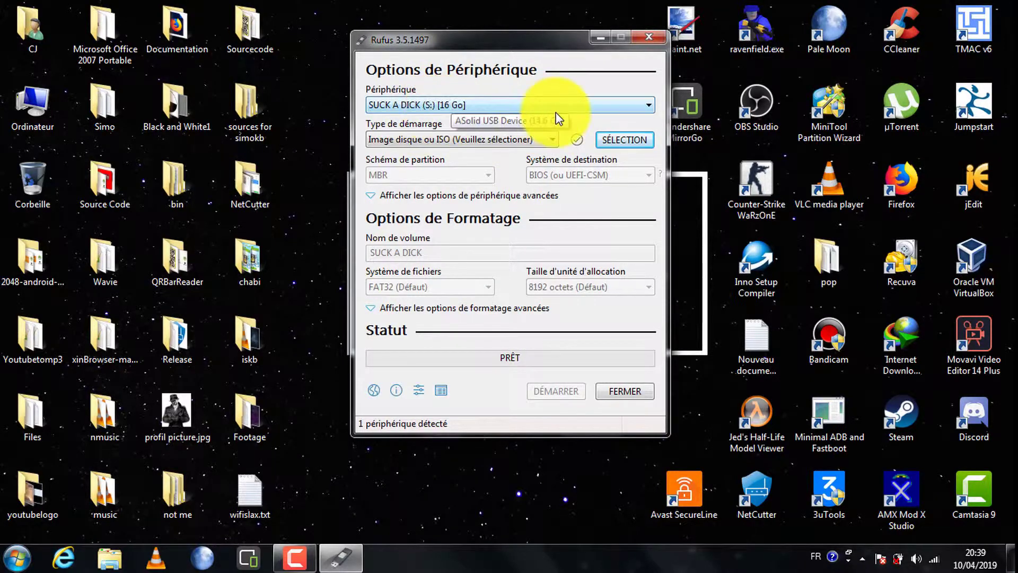
left_click(540, 139)
left_click(540, 140)
left_click(644, 141)
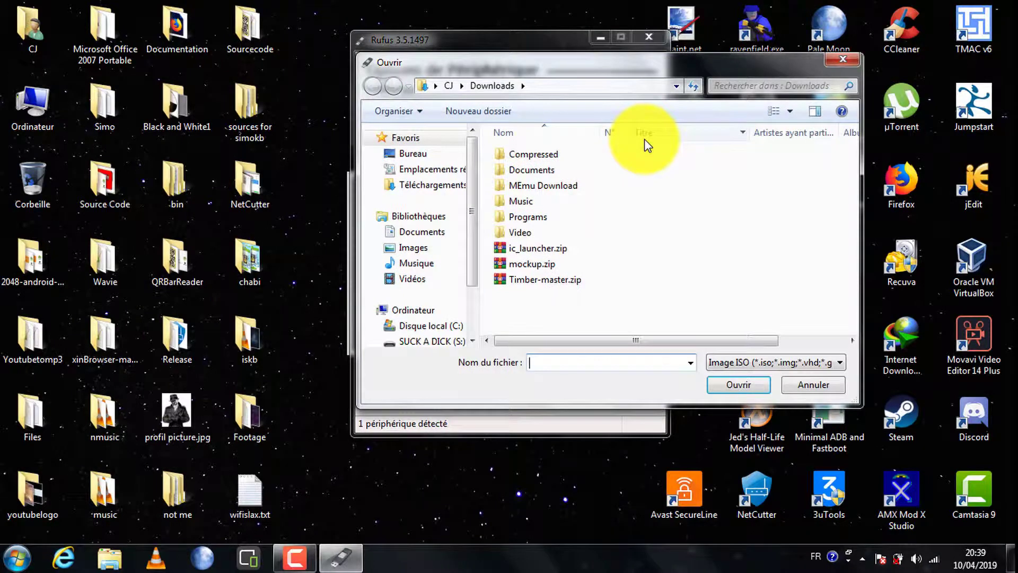
left_click(411, 153)
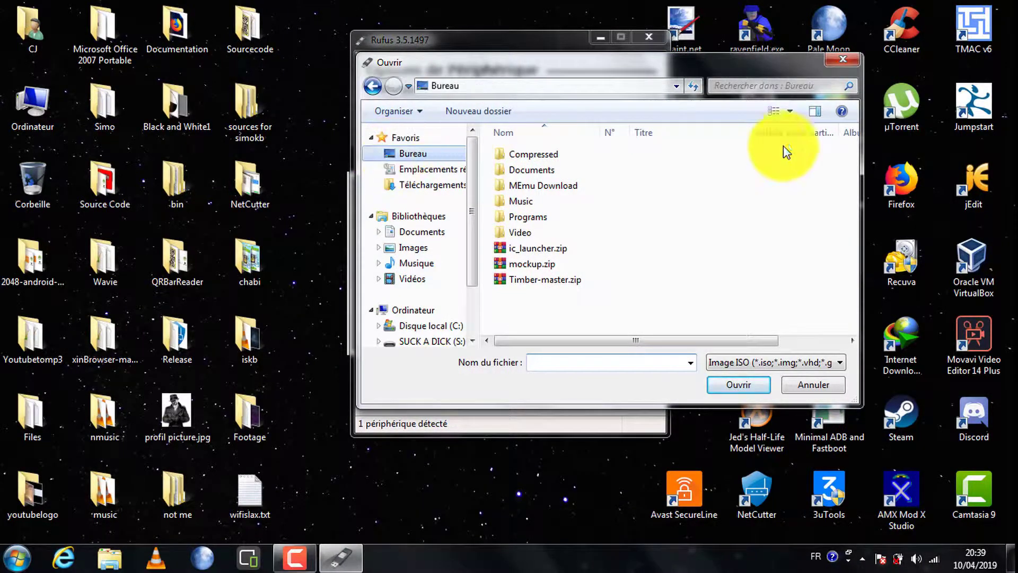
left_click_drag(853, 171, 852, 354)
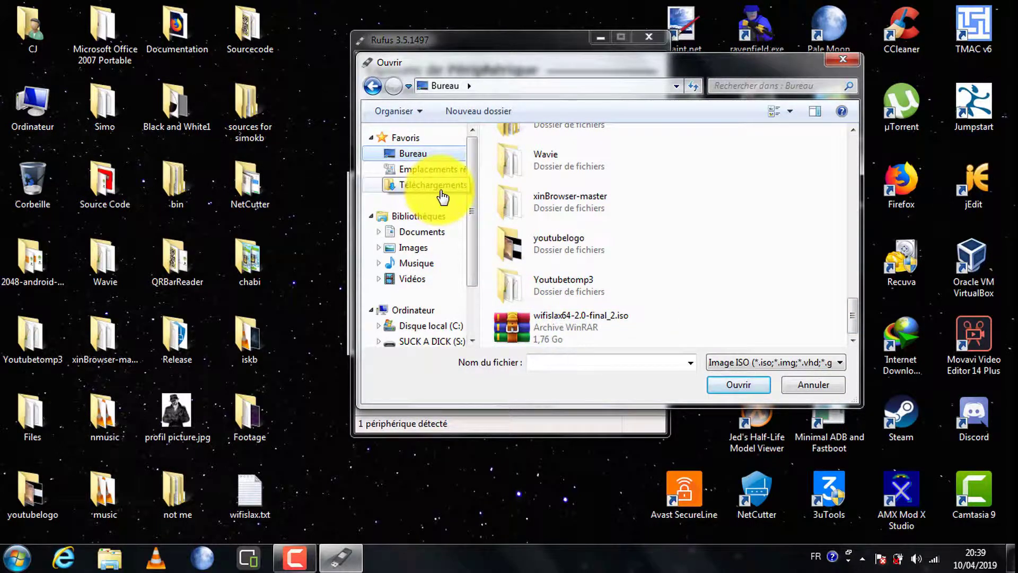
double_click(589, 327)
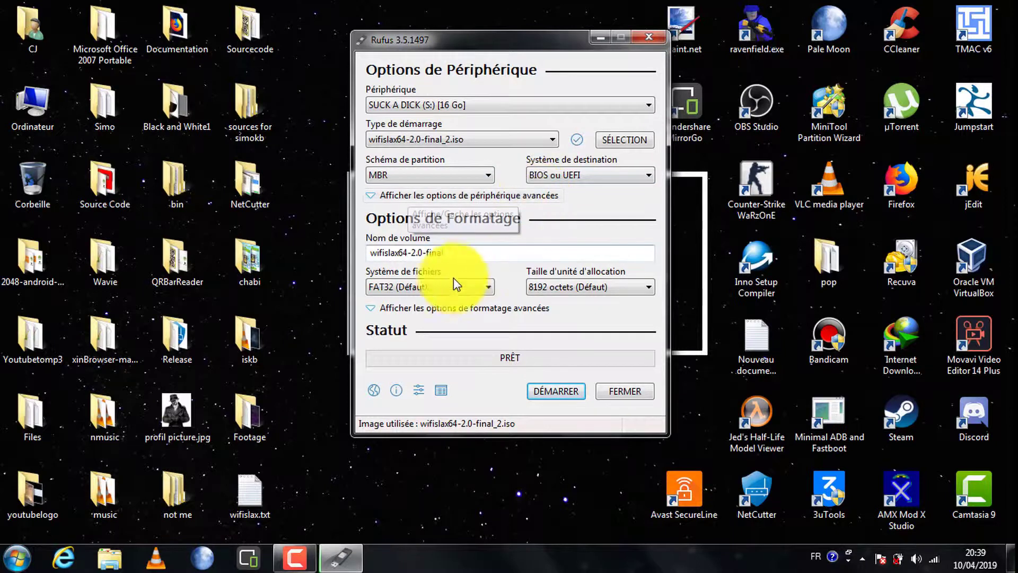
Step: Start writing the image to the USB drive in the recommended ISO image mode and accept erasing all its data
double_click(451, 255)
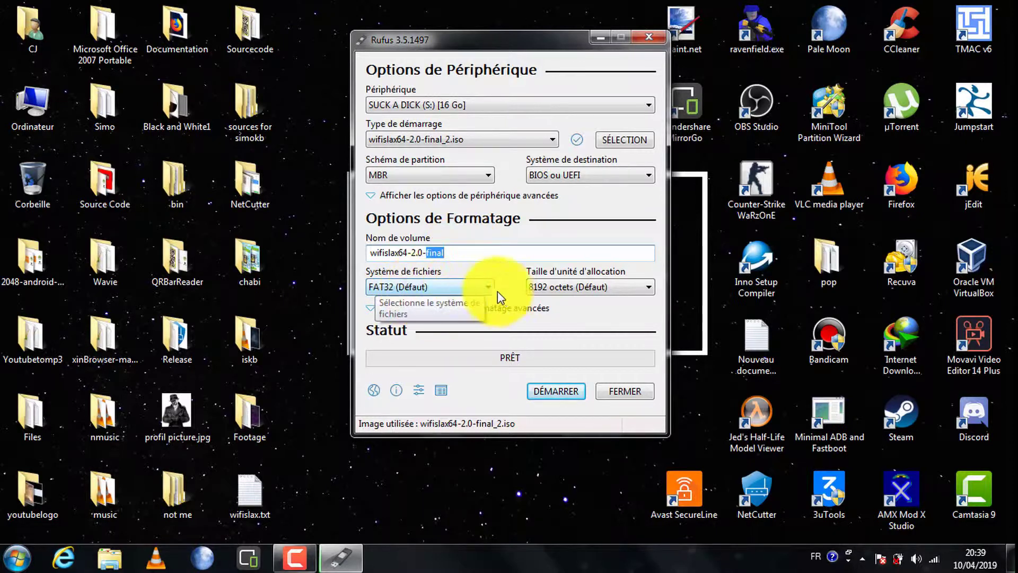
left_click(558, 394)
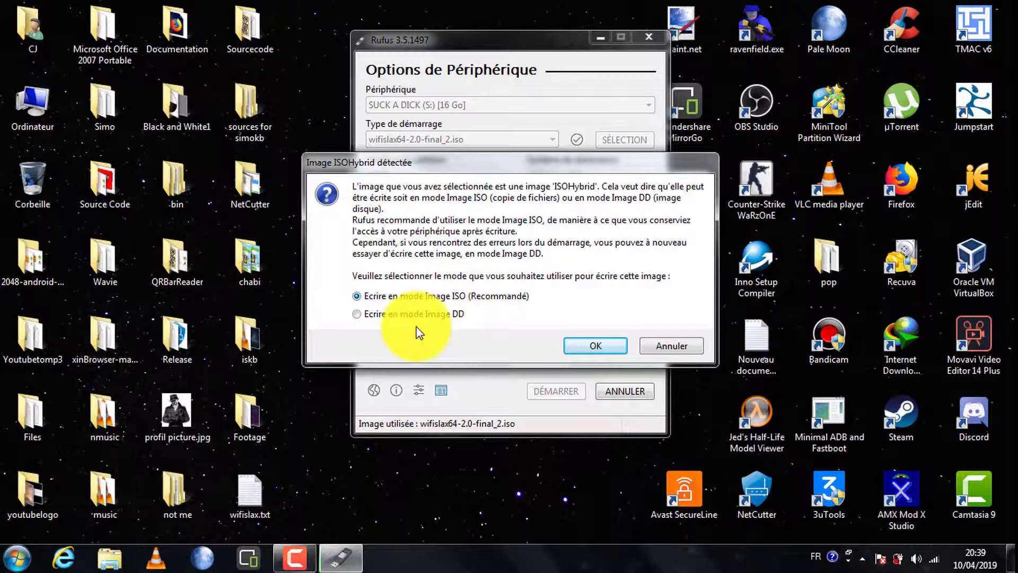
left_click(598, 347)
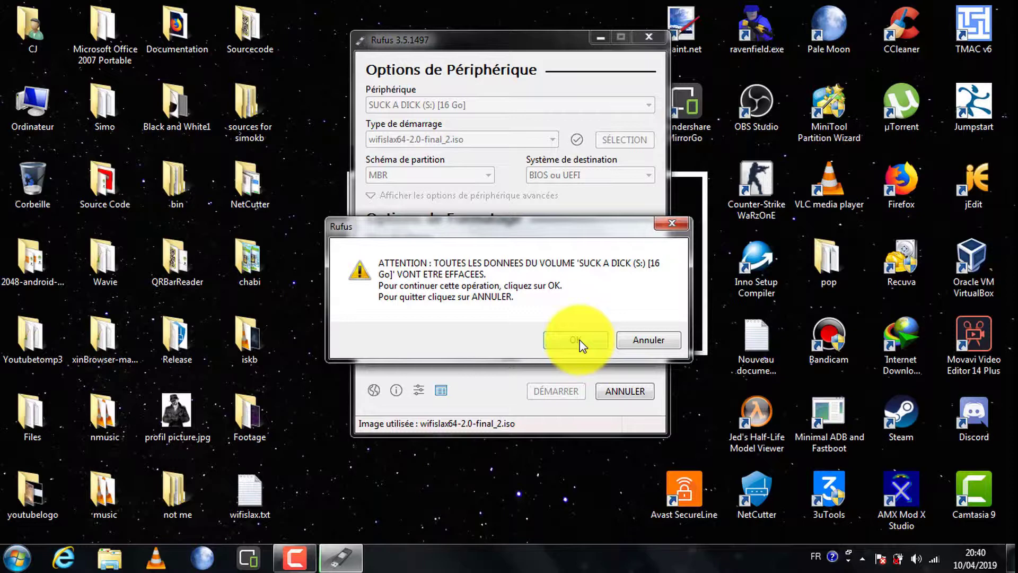
left_click(580, 341)
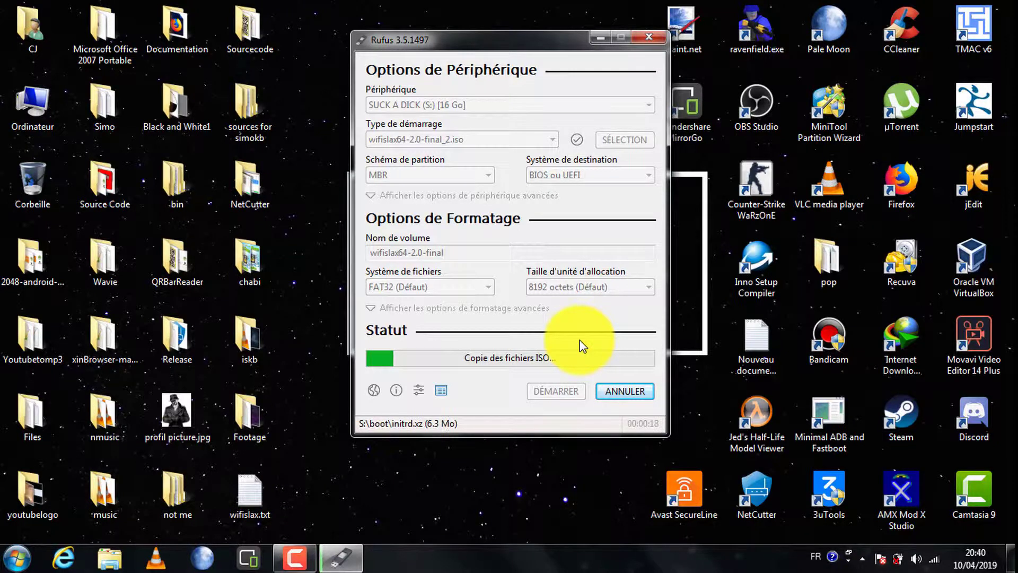
Step: Let the ISO copy finish, dismissing the GT-S6500 autoplay prompt, and close Rufus
left_click_drag(520, 39, 578, 69)
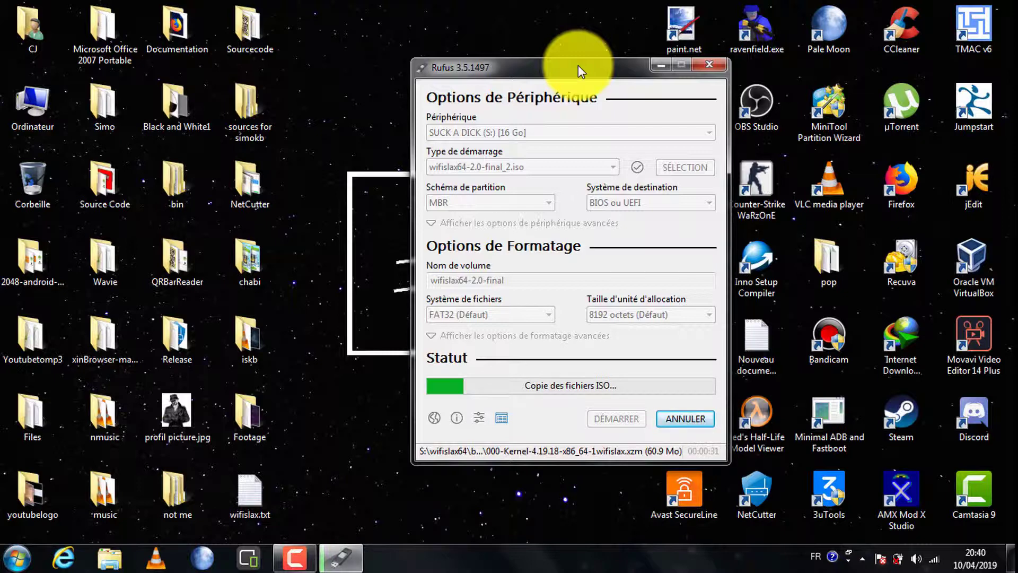
left_click_drag(579, 65, 508, 38)
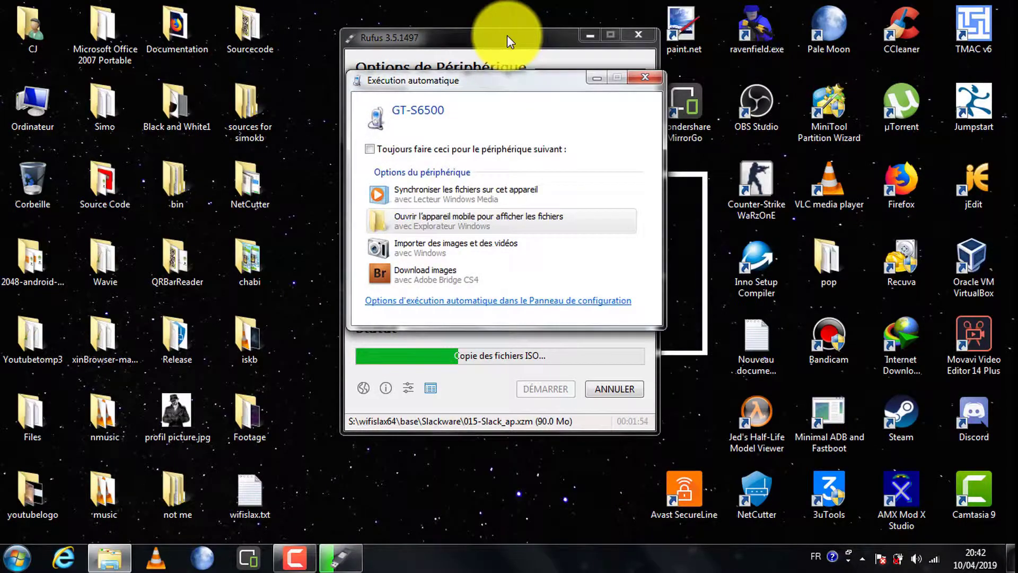
left_click(644, 80)
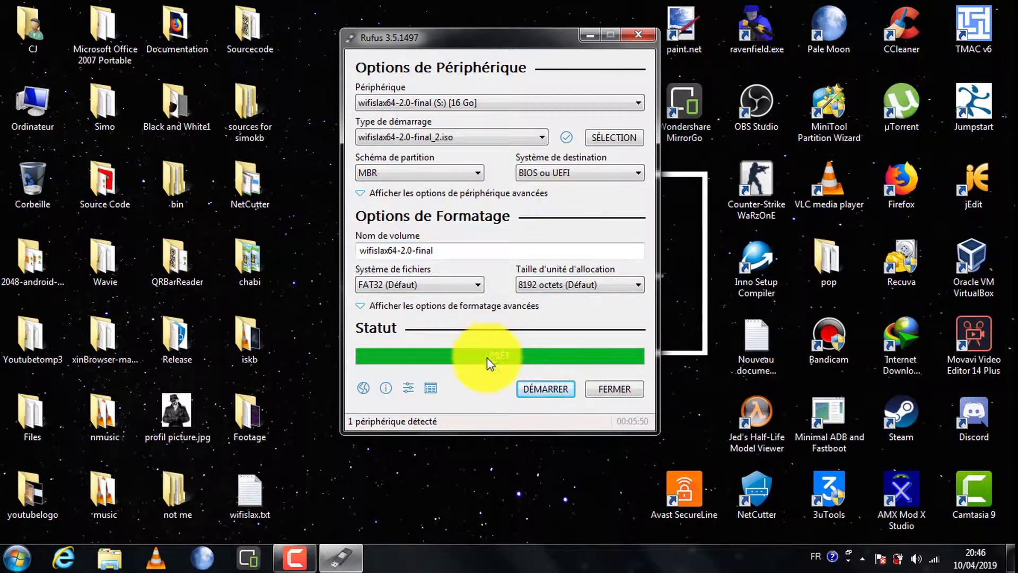
left_click(611, 391)
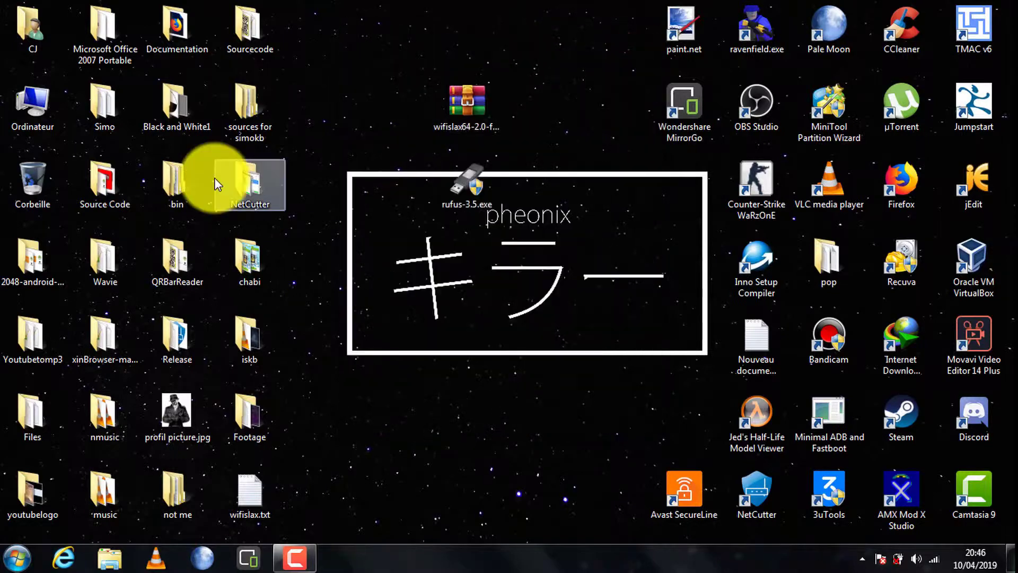
Step: Open the WIFISLAX64 USB drive (S:) to examine the files written to it
double_click(62, 117)
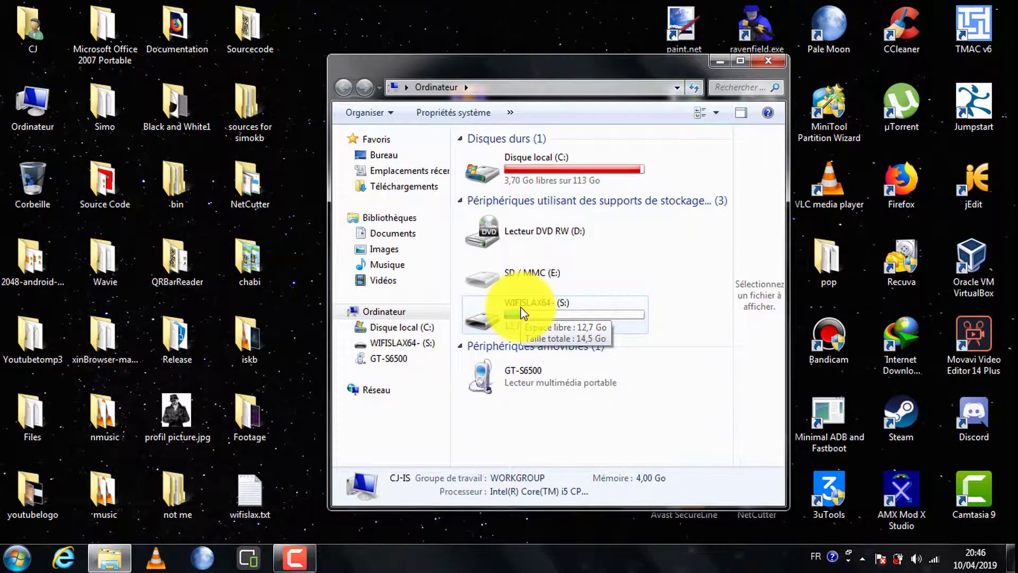
double_click(522, 313)
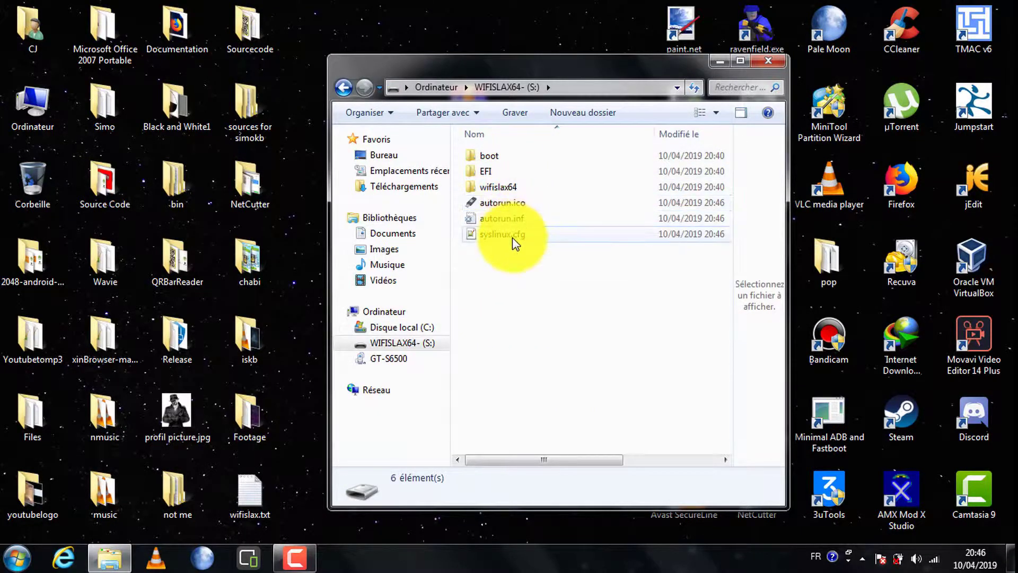